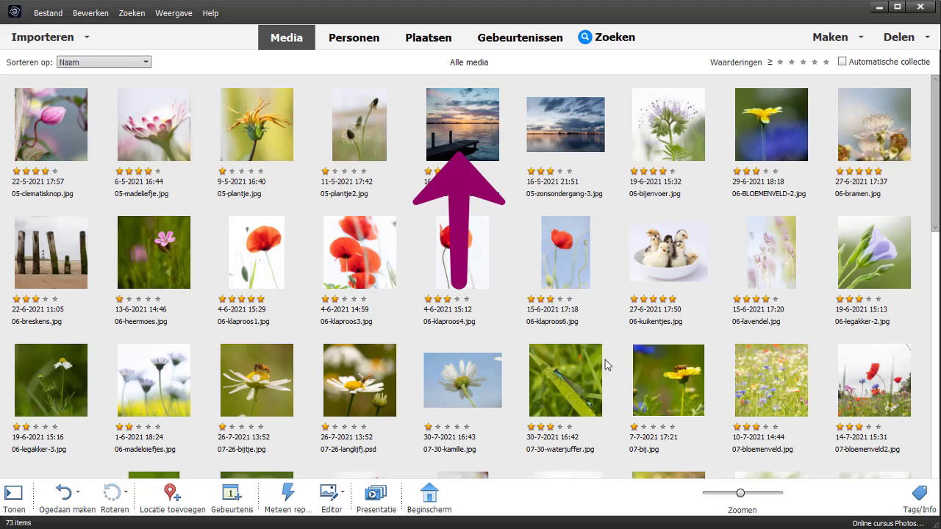
Select 05-zonsondergang-1.jpg in the Organizer and send it to the Editor
click(464, 133)
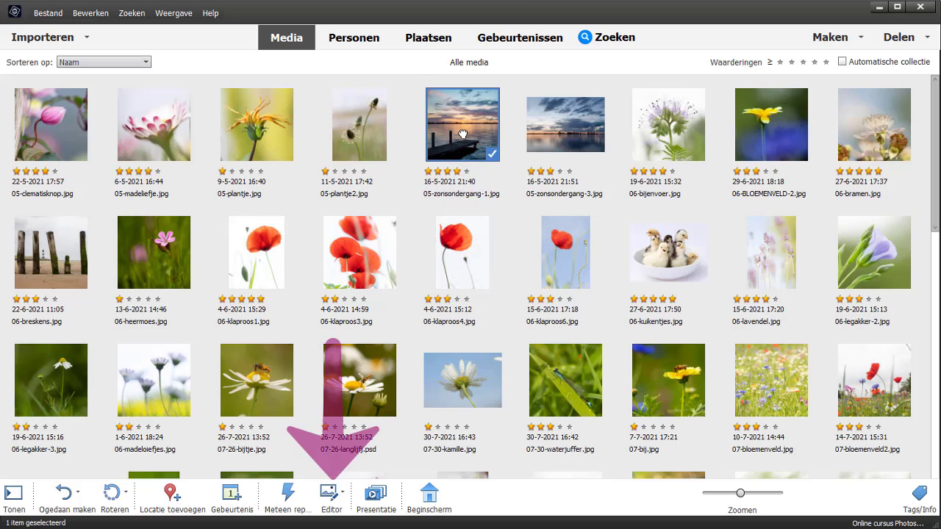
click(329, 492)
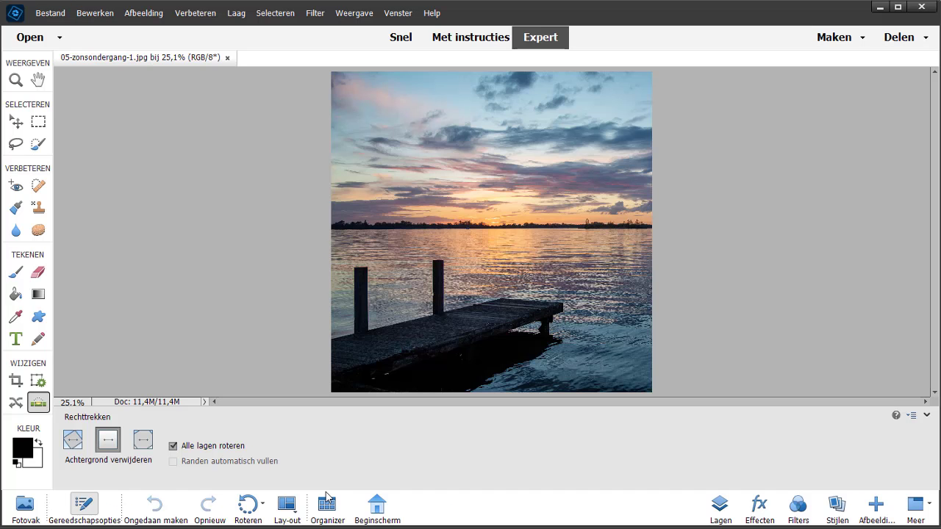
Start Verbeteren > Bewegende elementen on the sunset photo
click(201, 16)
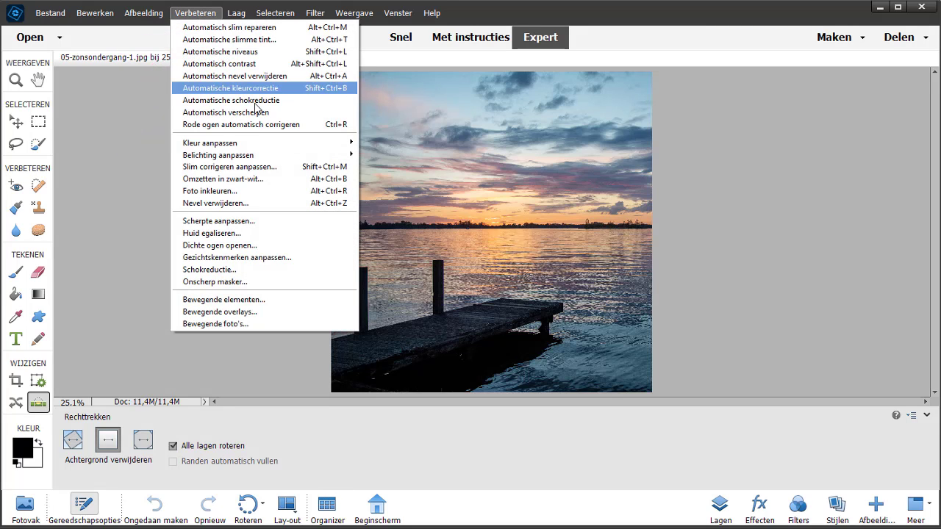
click(292, 301)
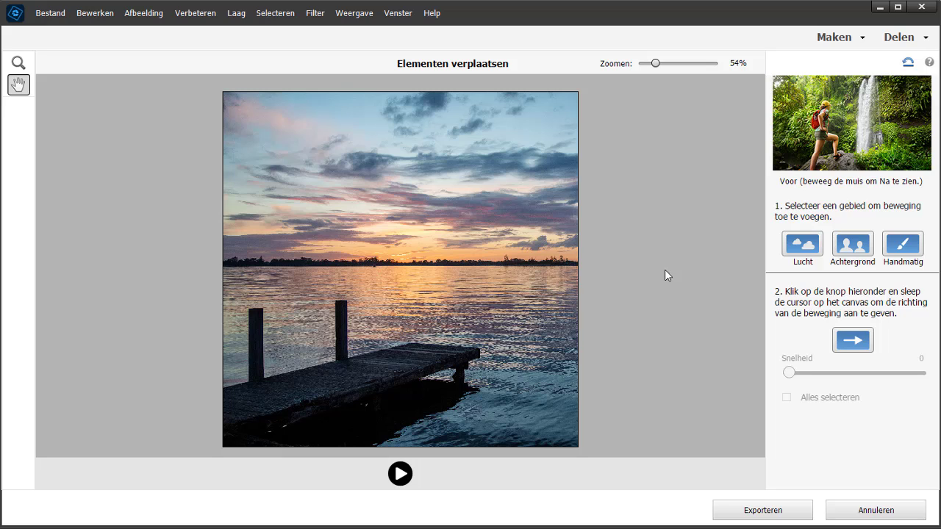
Select the Lucht (sky) area and give it a left-to-right motion direction
click(801, 244)
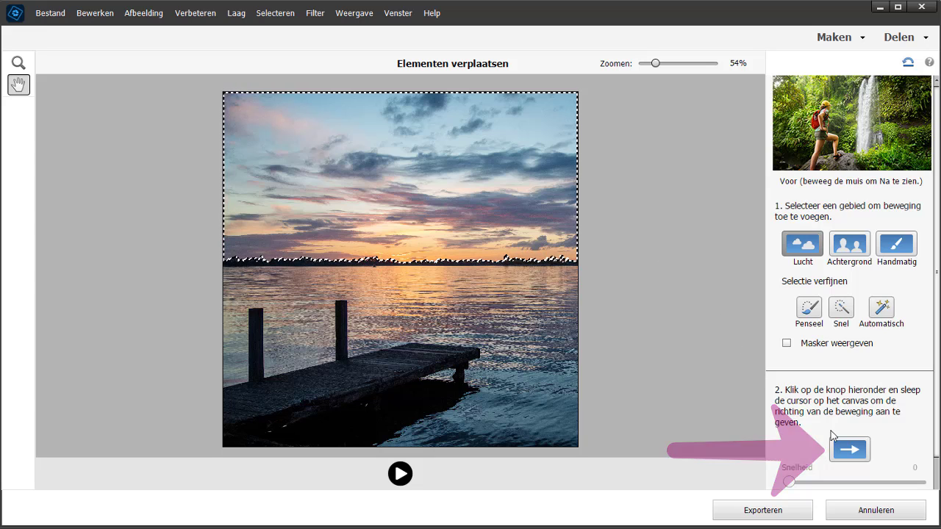
click(849, 449)
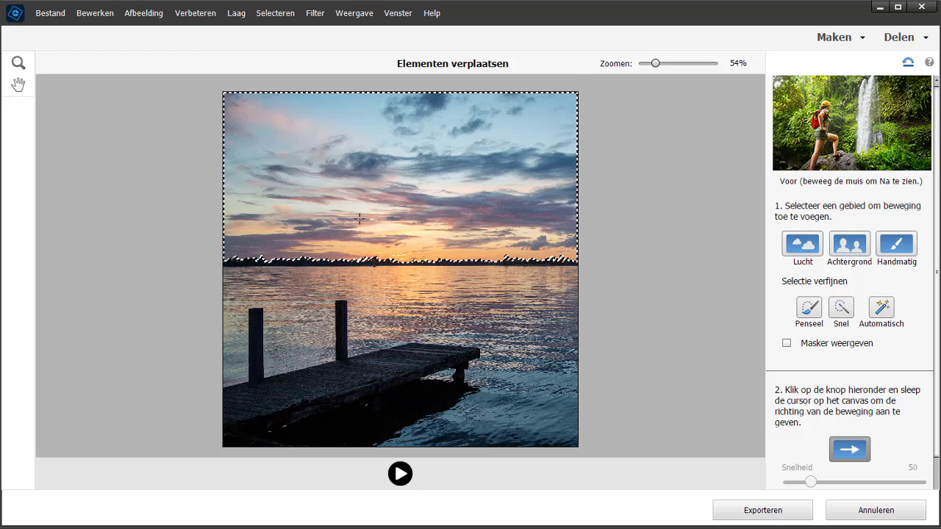
drag(360, 218, 483, 232)
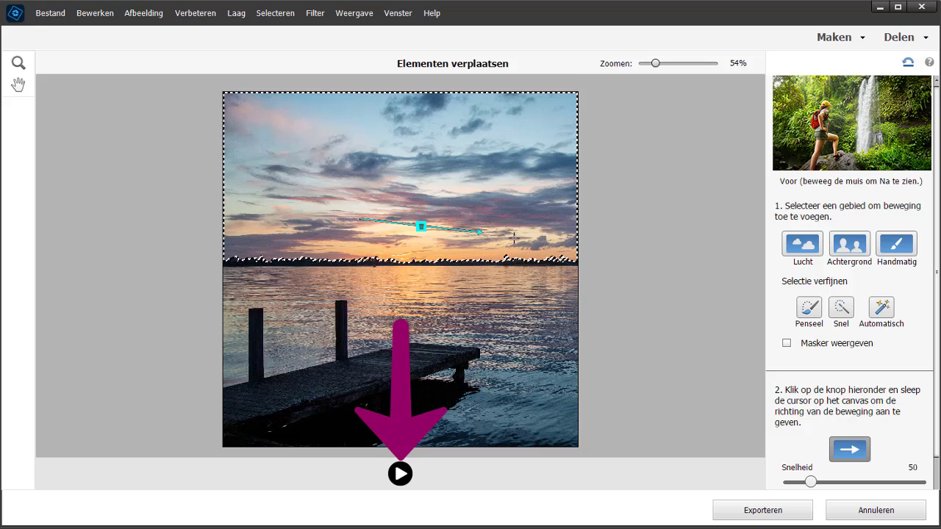
Preview the moving sky, lower Snelheid to 30, preview again, then cancel the effect
click(400, 474)
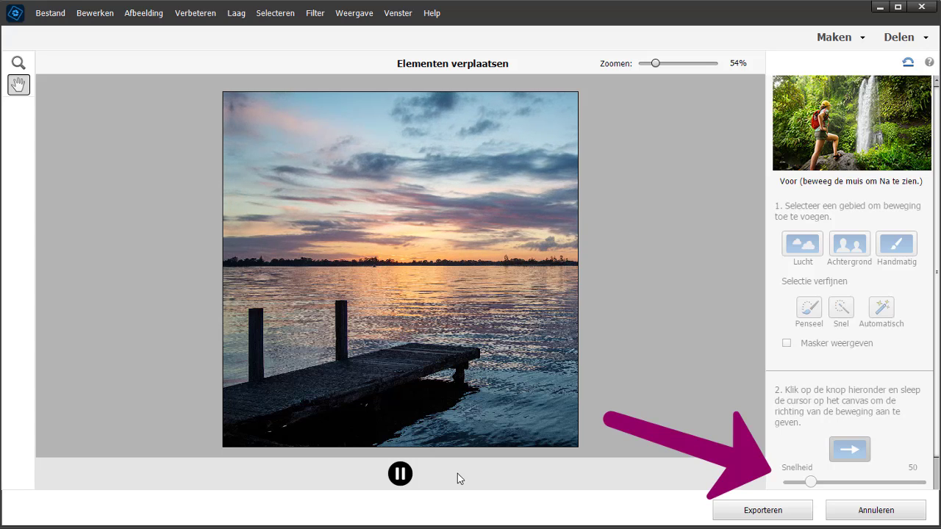
click(399, 477)
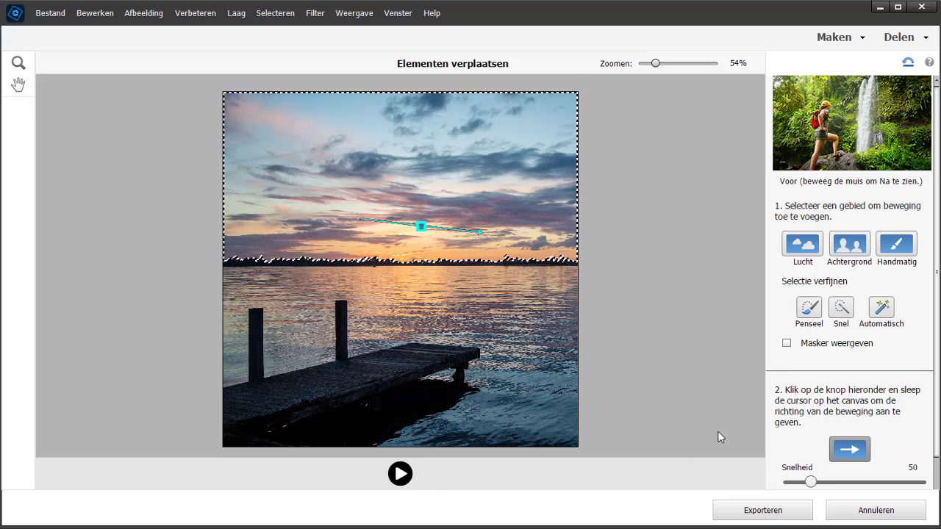
drag(810, 482, 788, 482)
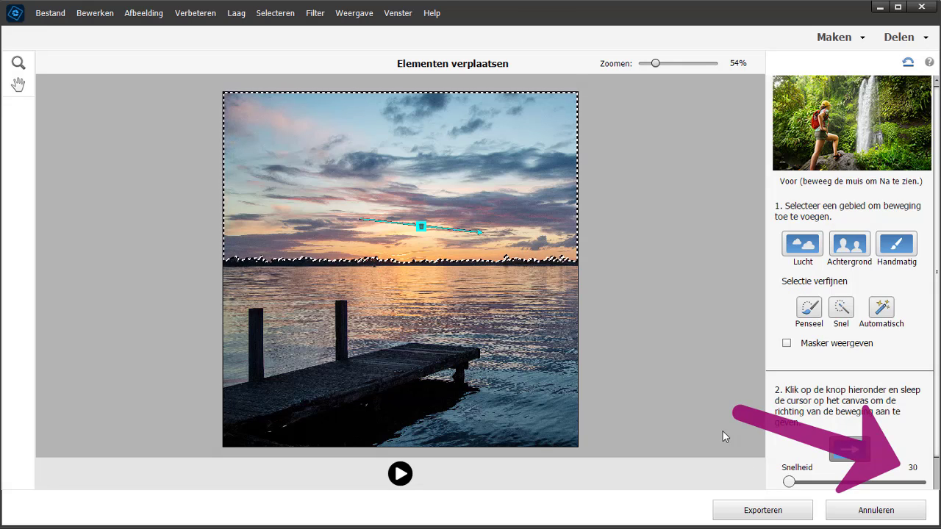
click(397, 476)
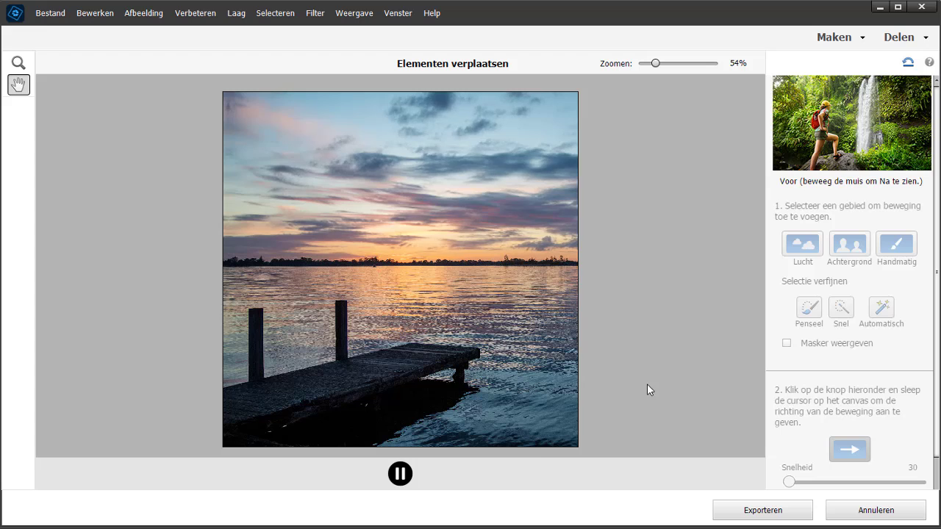
click(873, 510)
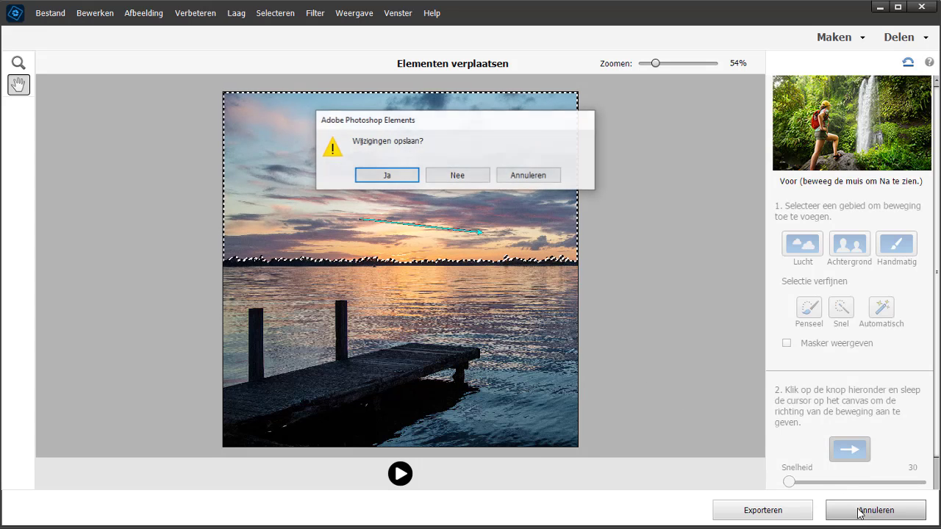
Discard the motion changes unsaved and close 05-zonsondergang-1.jpg
click(475, 175)
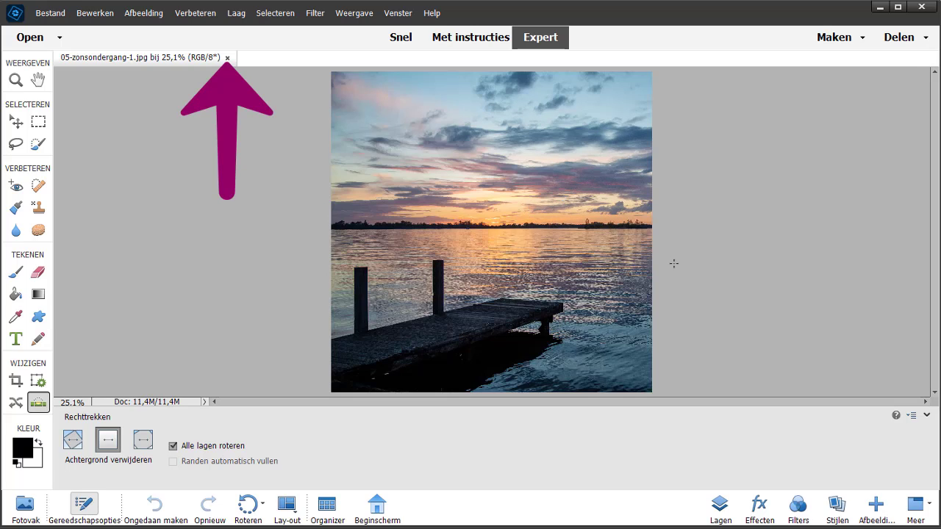
click(227, 57)
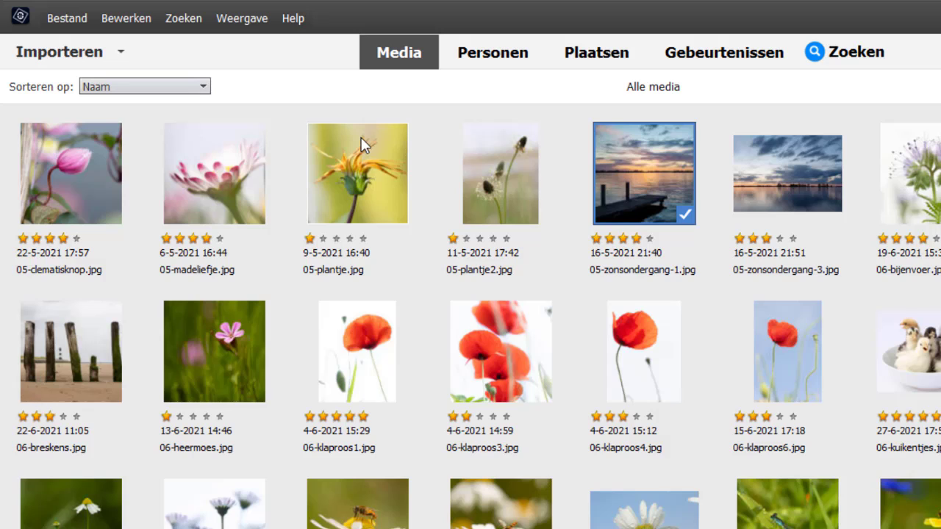
Find Coco.jpg further down the Organizer grid and open it in the Editor
click(289, 23)
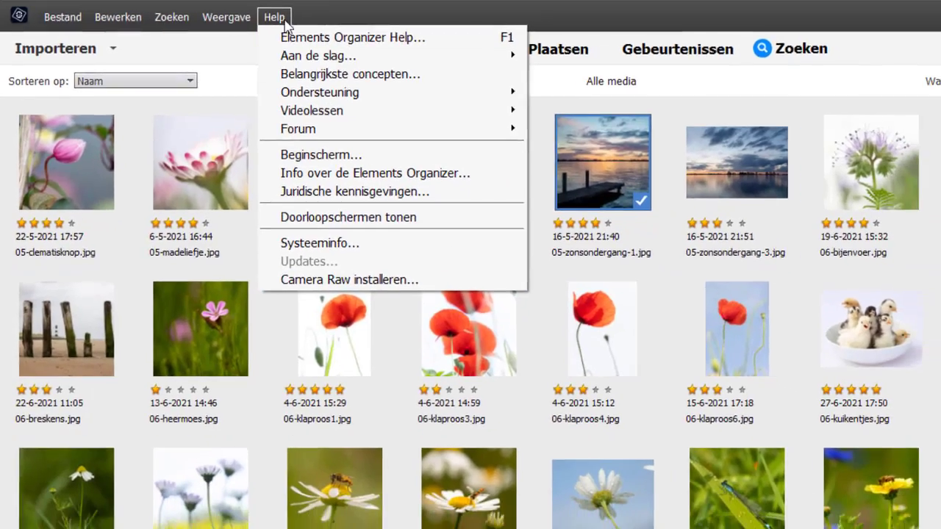
click(285, 22)
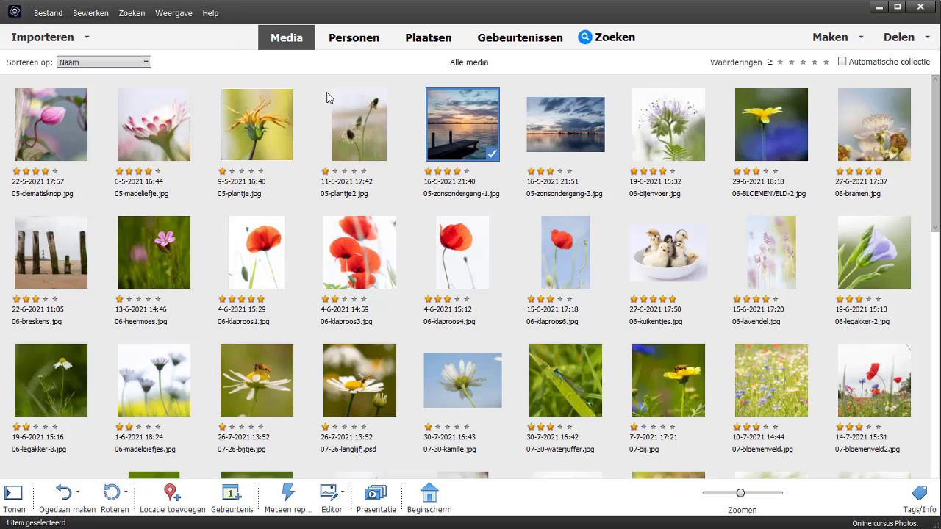
scroll(434, 195, down, 1)
scroll(432, 194, down, 1)
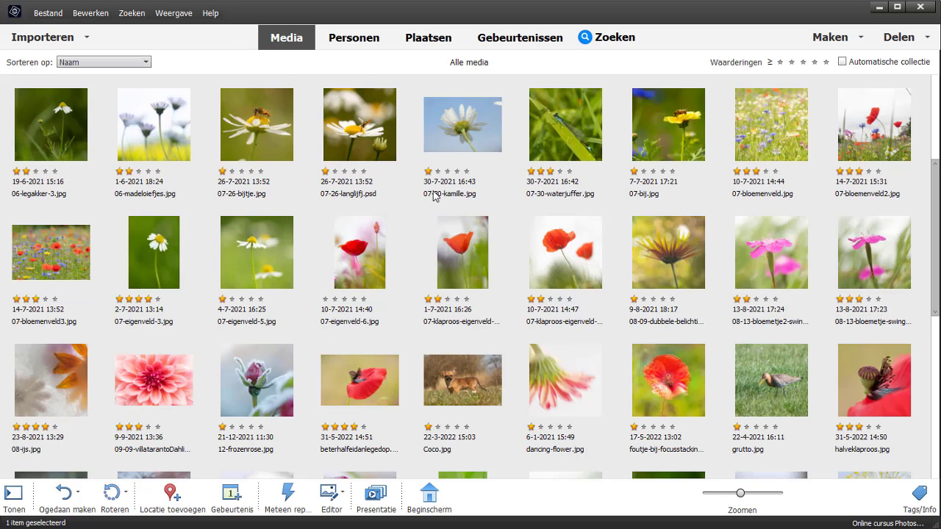
click(474, 379)
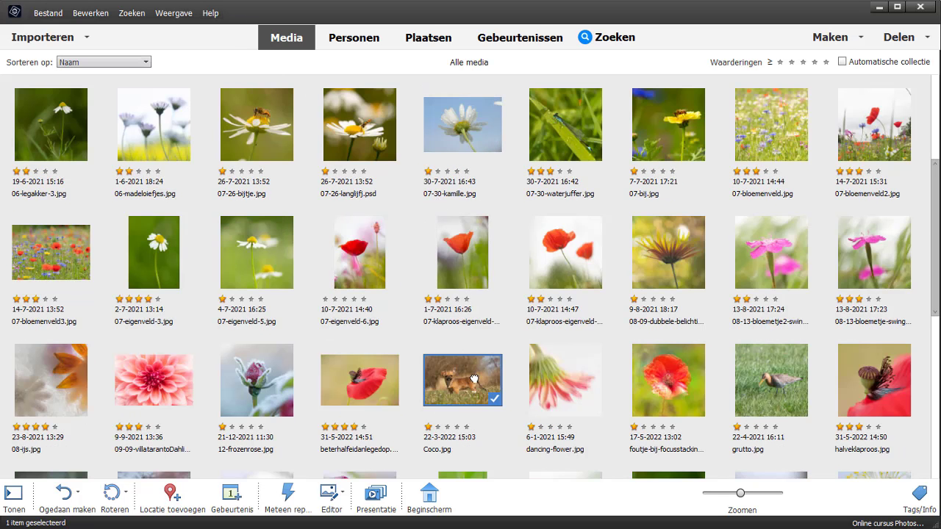
click(333, 497)
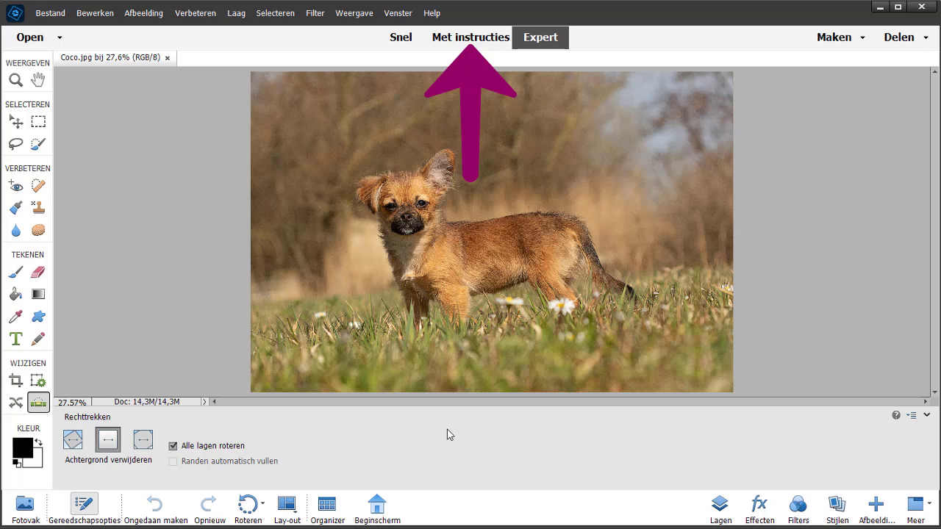
Switch the Editor to Met instructies (Guided) mode
click(479, 45)
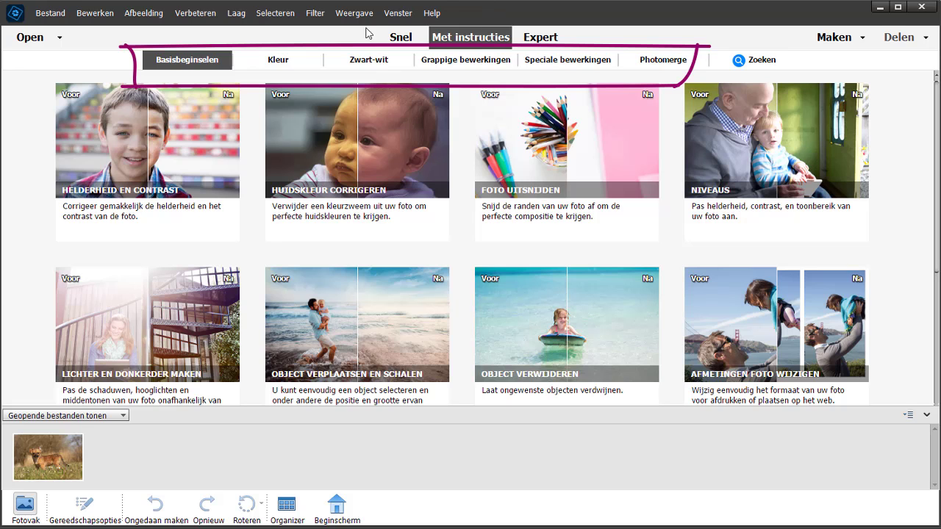
Browse the guided edit categories, then start Snelle Overlay from the Recent list
click(307, 62)
click(340, 62)
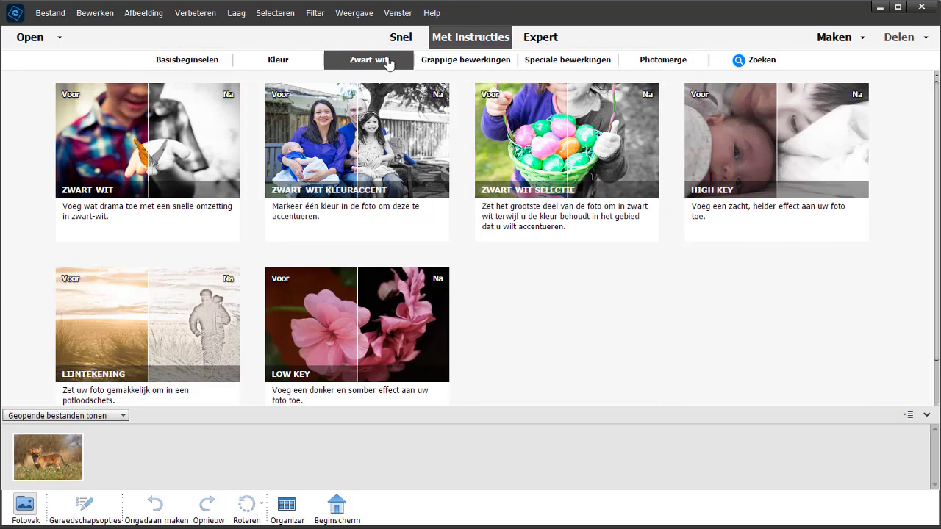
click(448, 62)
click(536, 62)
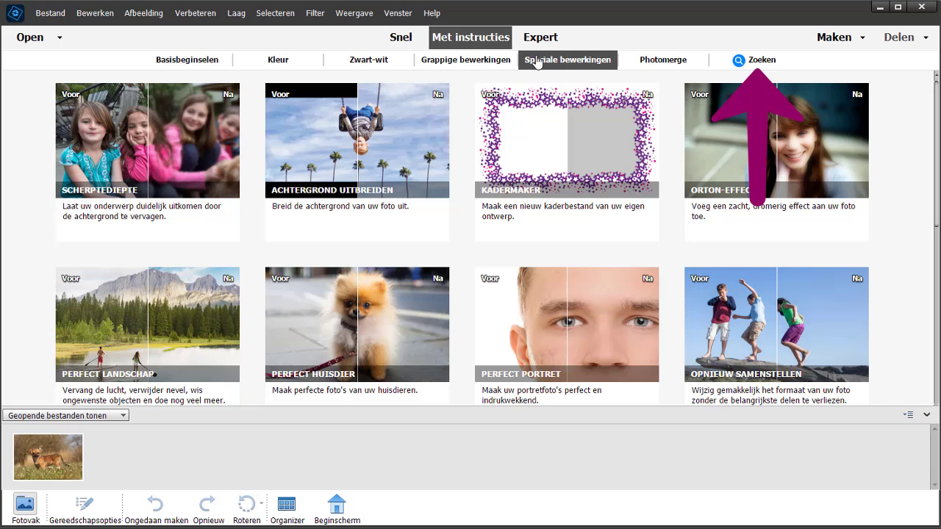
click(767, 67)
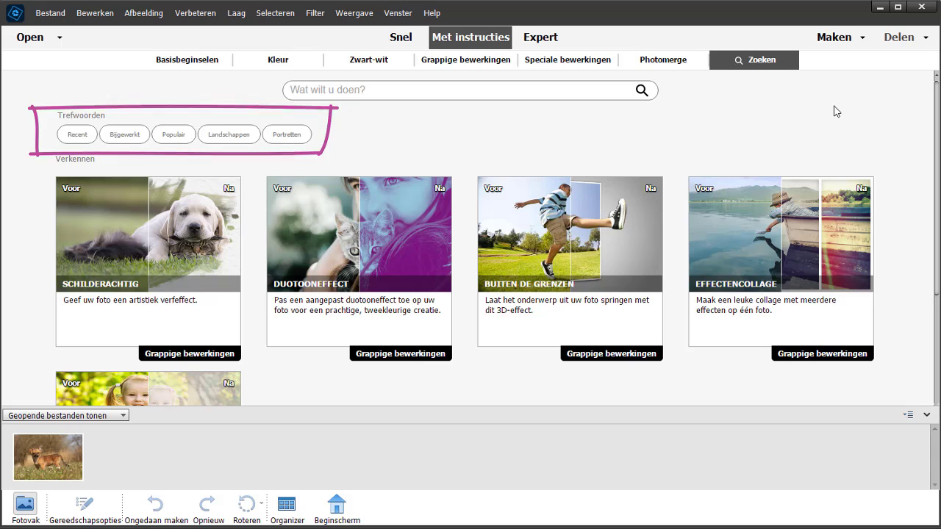
click(80, 136)
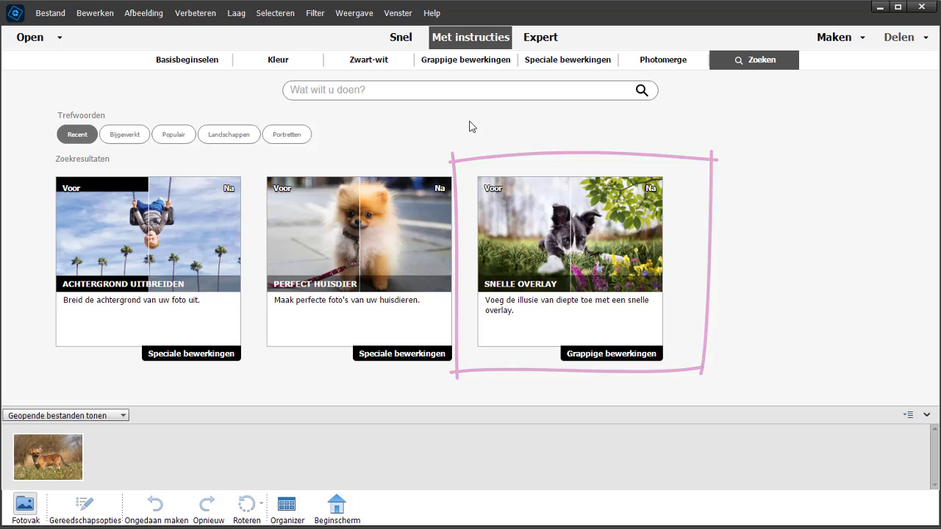
click(551, 220)
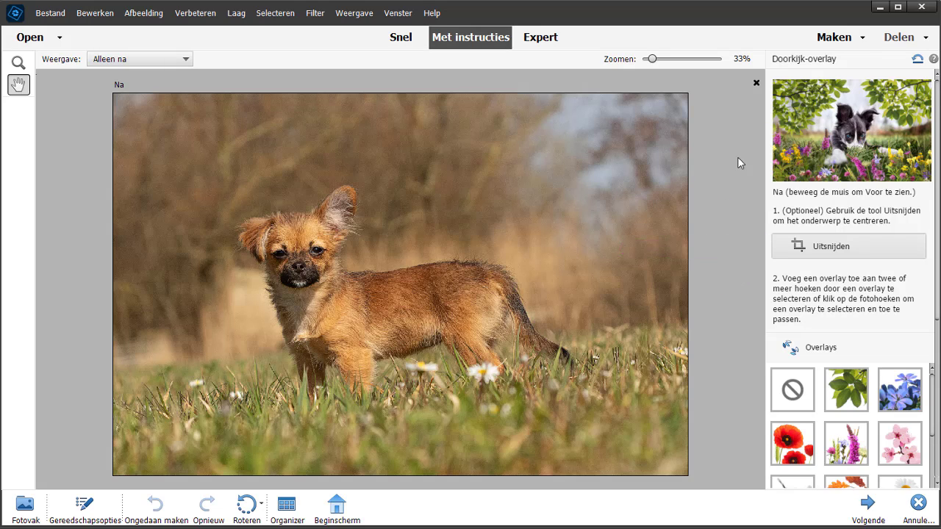
Add daisy overlays to the bottom-left and bottom-right corners of the puppy photo
scroll(938, 278, down, 2)
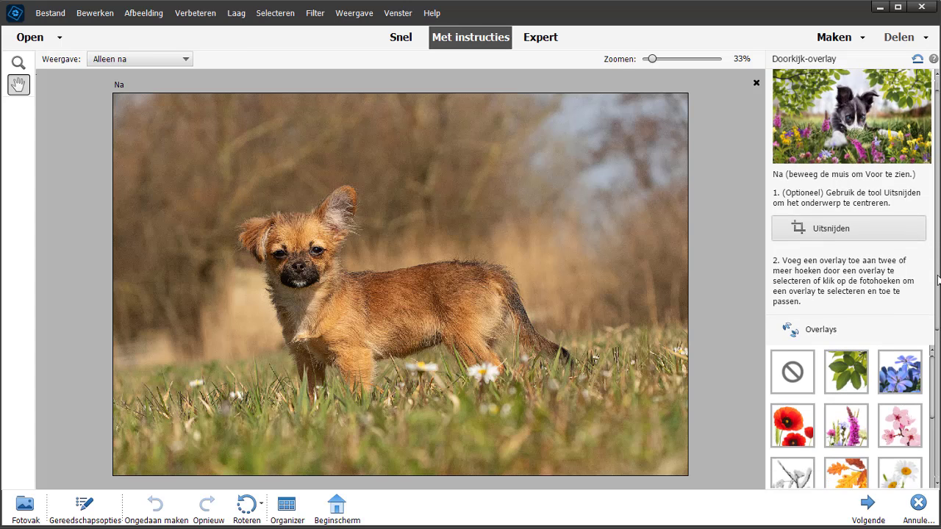
scroll(939, 278, down, 3)
scroll(927, 368, down, 3)
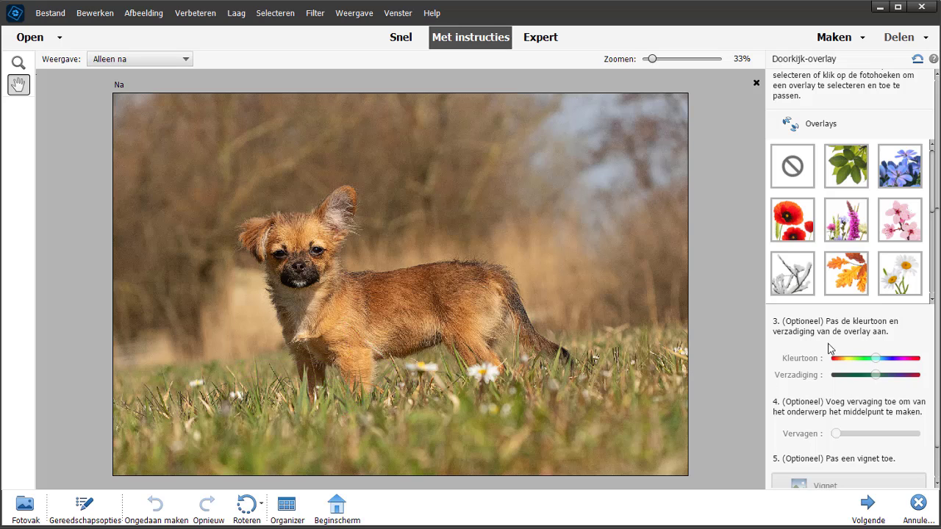
click(887, 283)
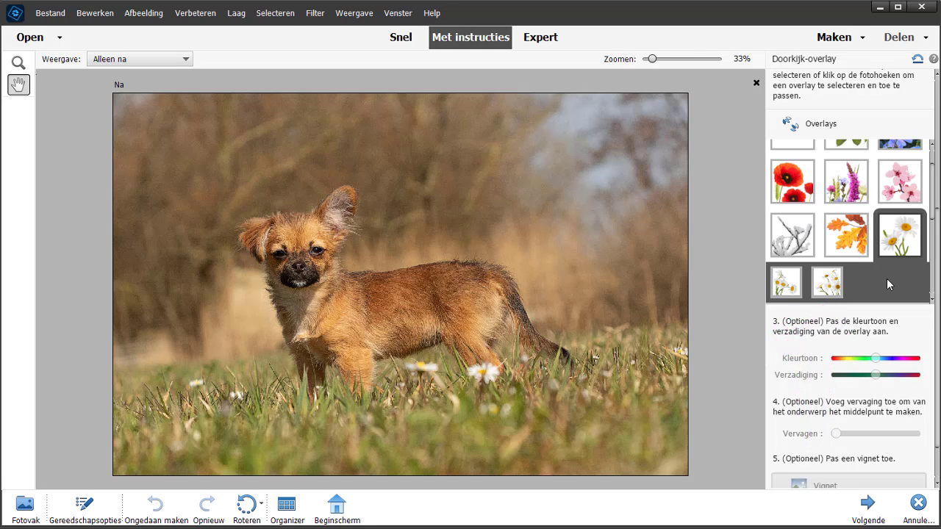
click(789, 282)
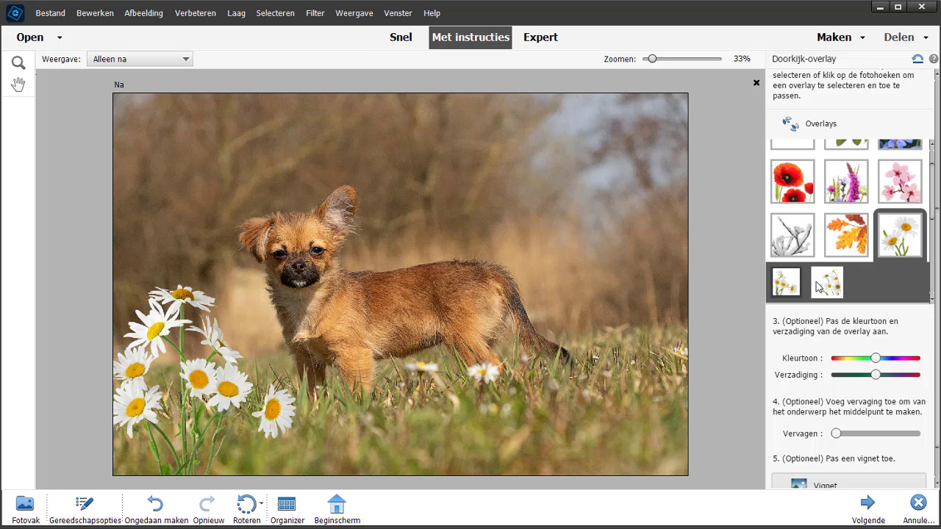
click(824, 286)
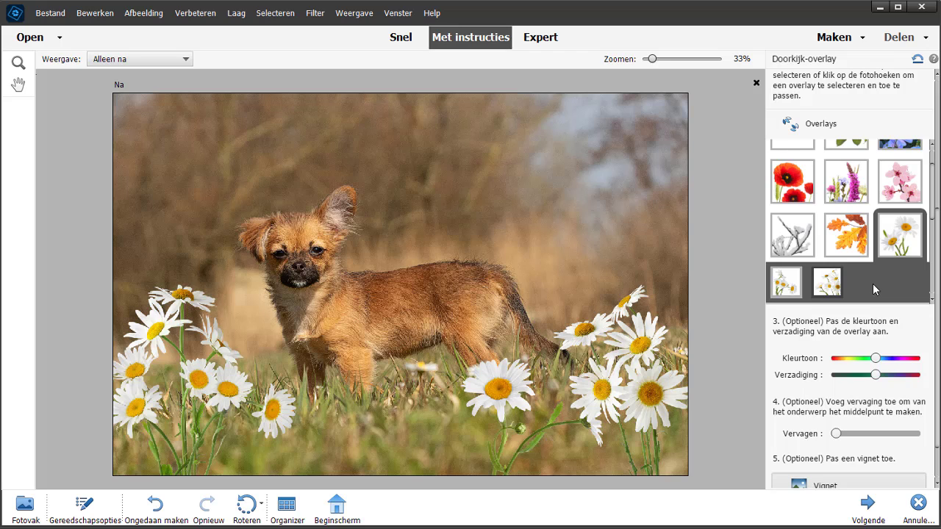
Add green-leaf overlays to both top corners and shrink the top-left leaf cluster
drag(931, 177, 935, 269)
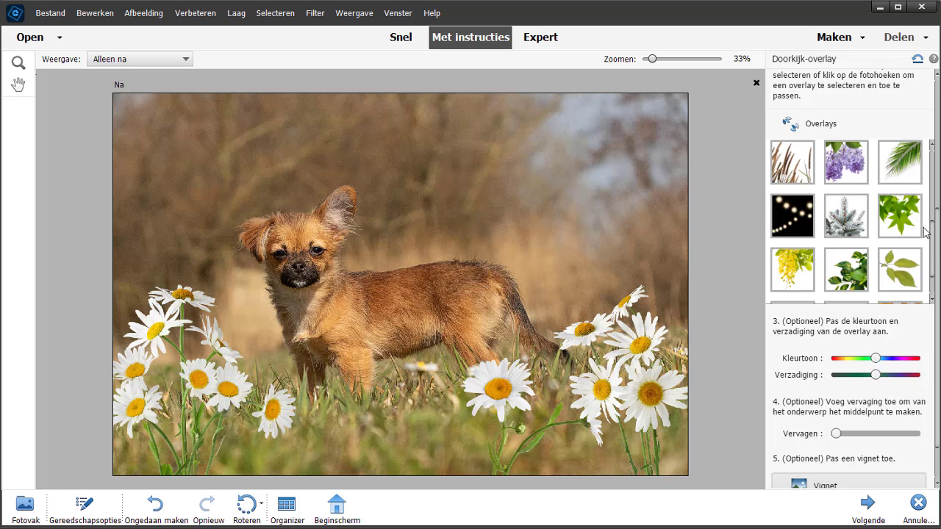
drag(932, 247, 933, 255)
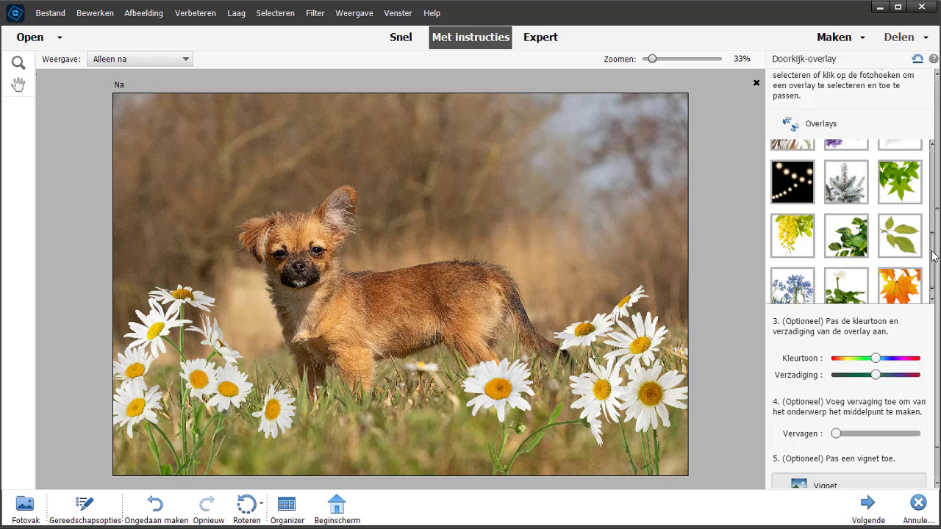
click(903, 191)
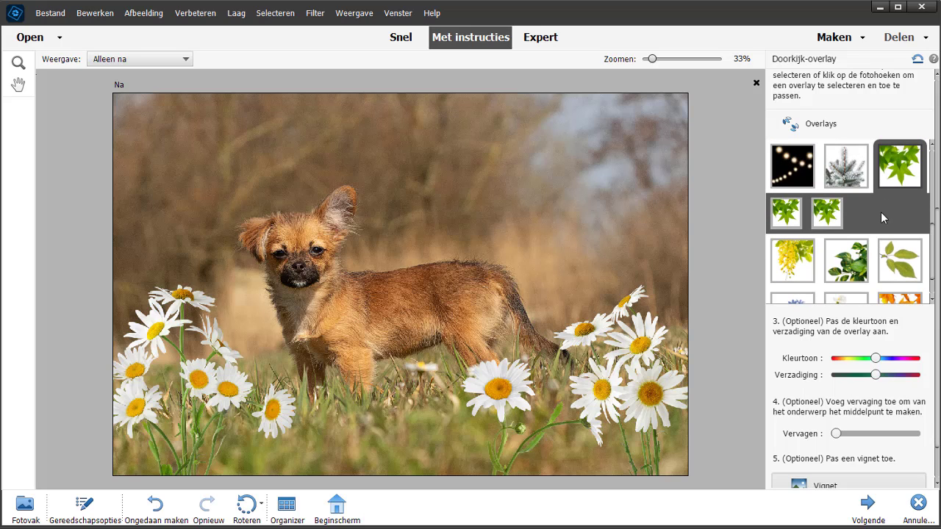
click(798, 217)
click(833, 219)
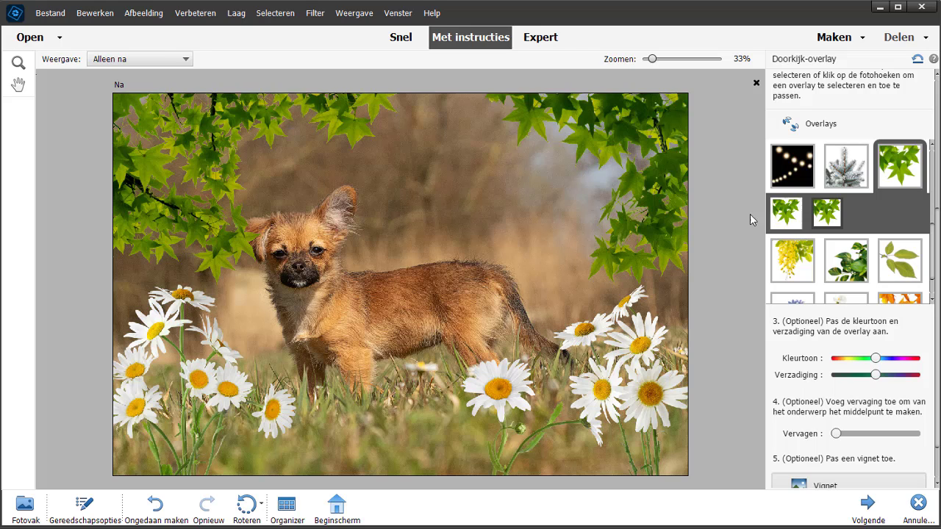
click(271, 186)
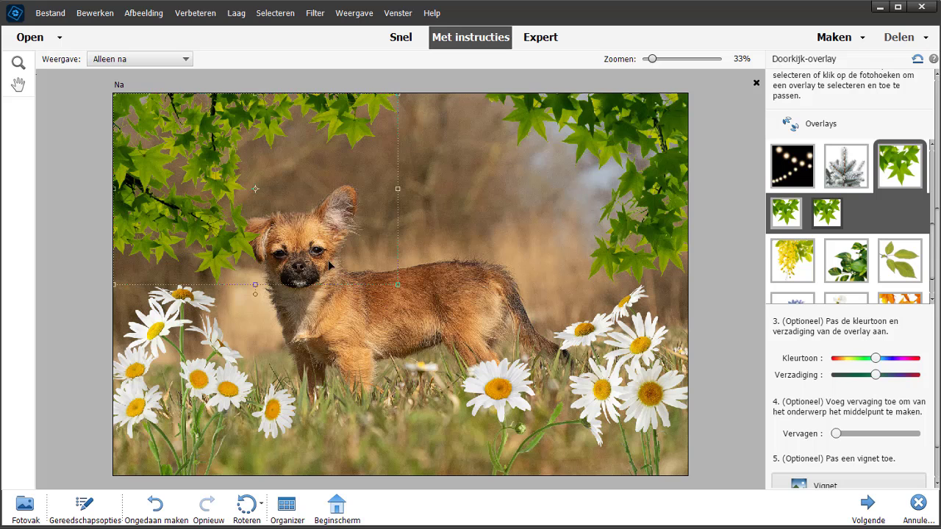
drag(397, 285, 330, 238)
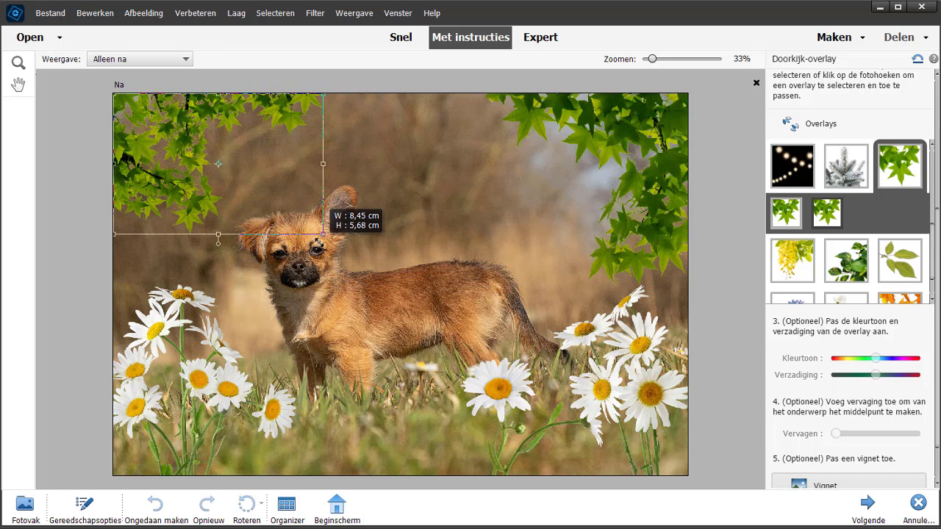
drag(329, 238, 323, 235)
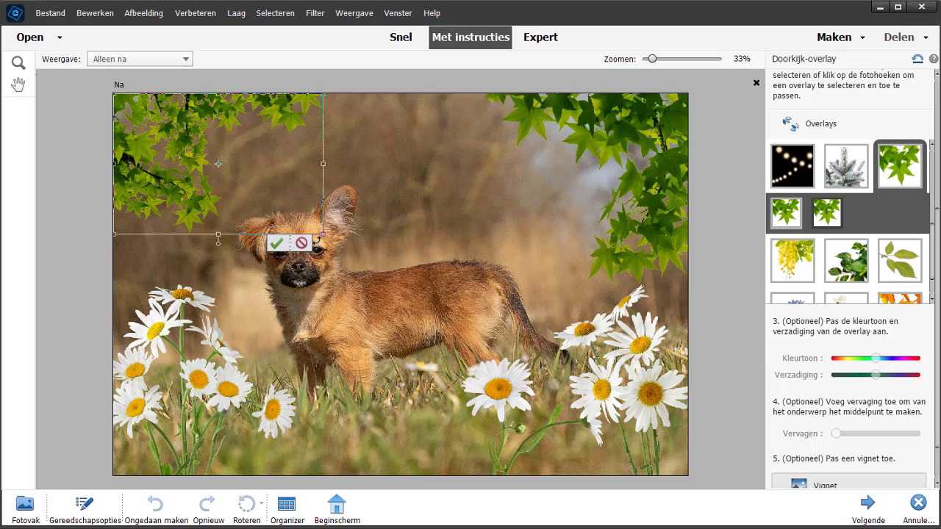
click(276, 244)
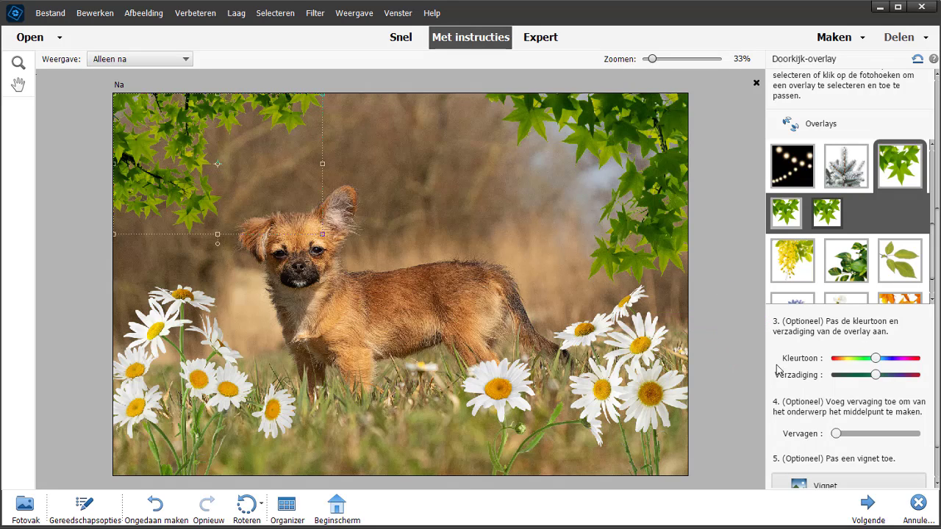
Test overlay hue and saturation, then add a slight Vervagen fade and lower saturation
drag(876, 358, 900, 358)
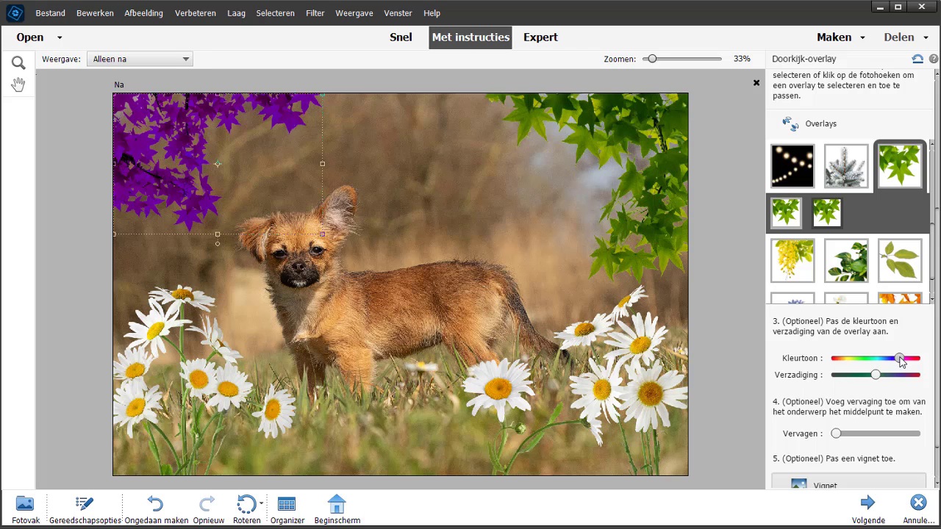
drag(900, 358, 876, 358)
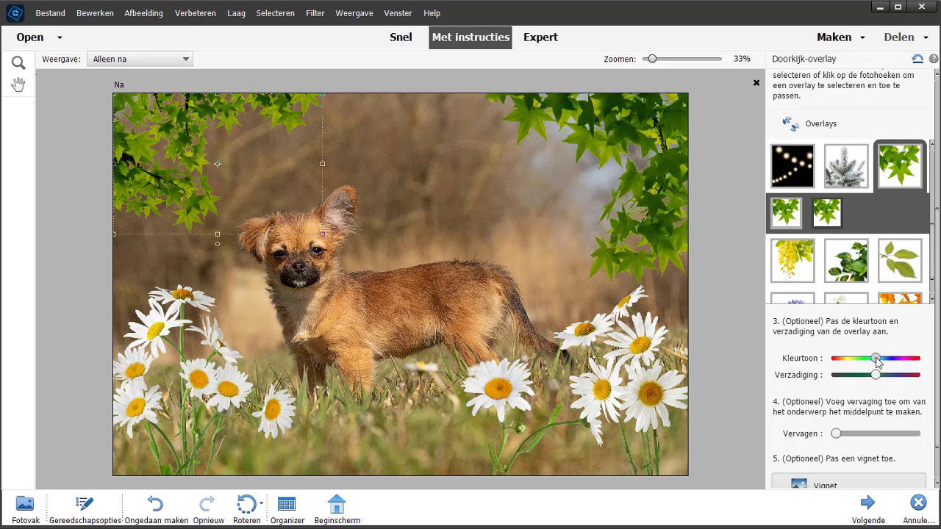
click(403, 272)
mouse_move(879, 358)
mouse_down()
mouse_move(887, 358)
mouse_move(875, 358)
mouse_up()
drag(878, 375, 887, 376)
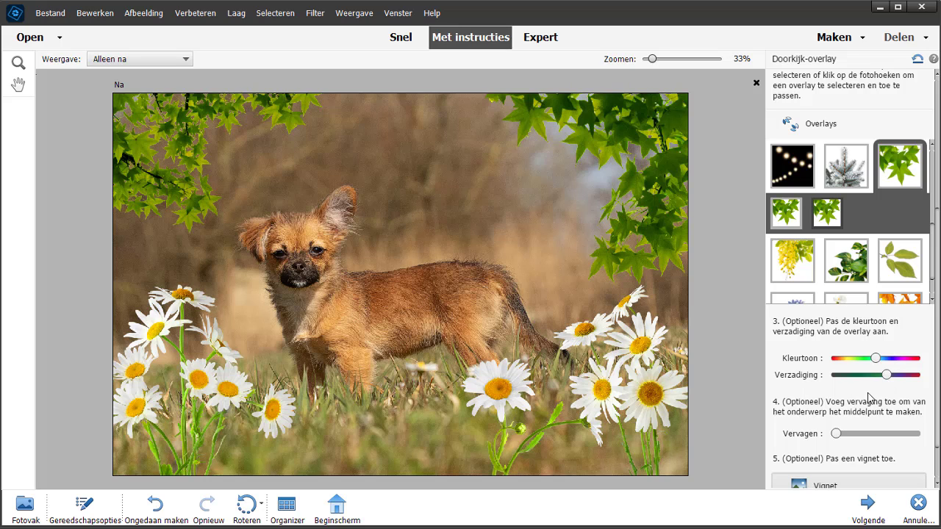
scroll(938, 417, down, 1)
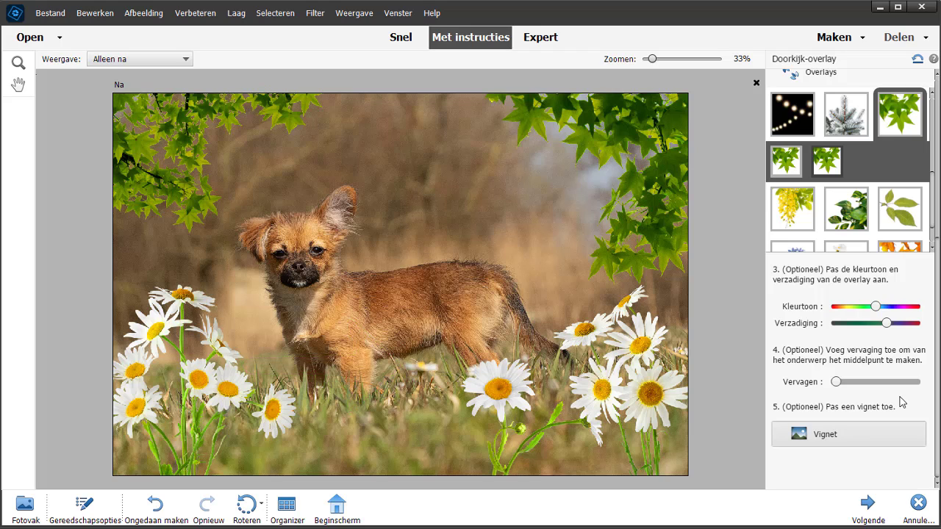
drag(837, 383, 851, 385)
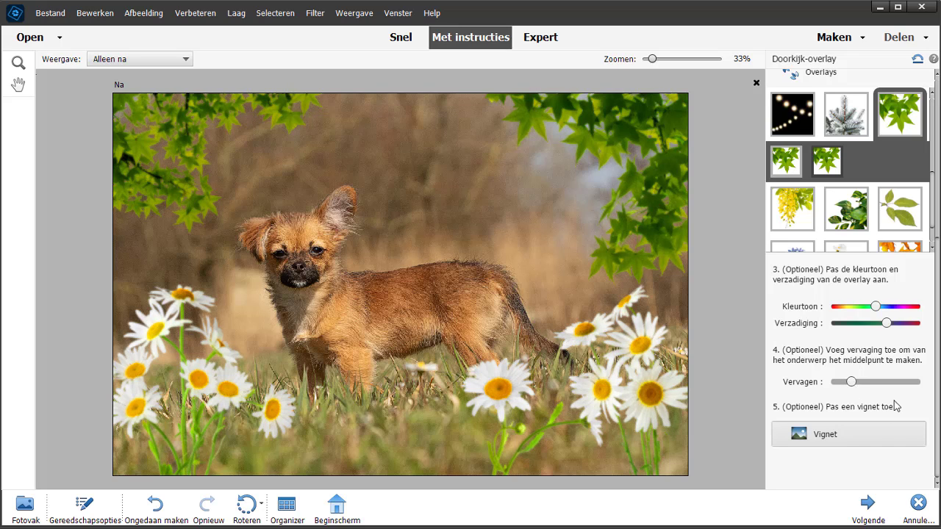
drag(887, 323, 875, 327)
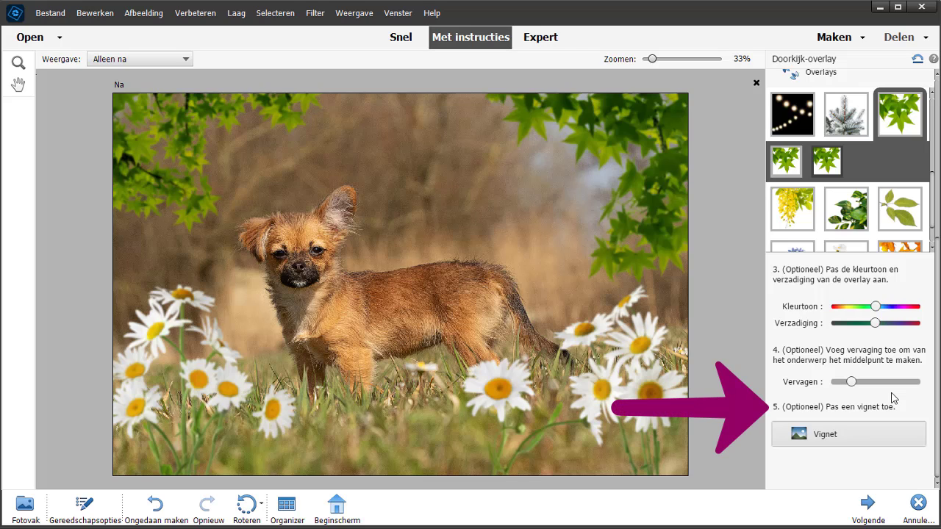
Add a vignette, reduce its Dekking to a subtle level, and advance to the save step
click(837, 433)
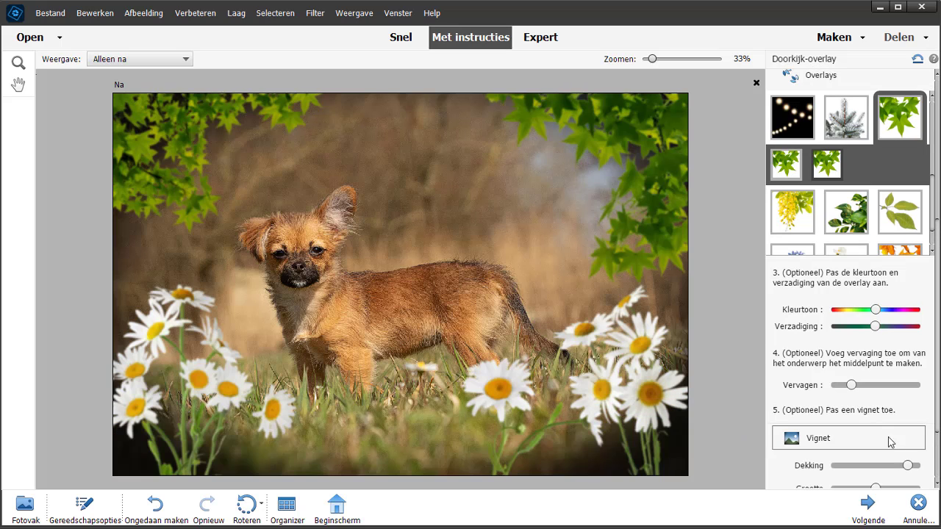
drag(938, 422, 938, 449)
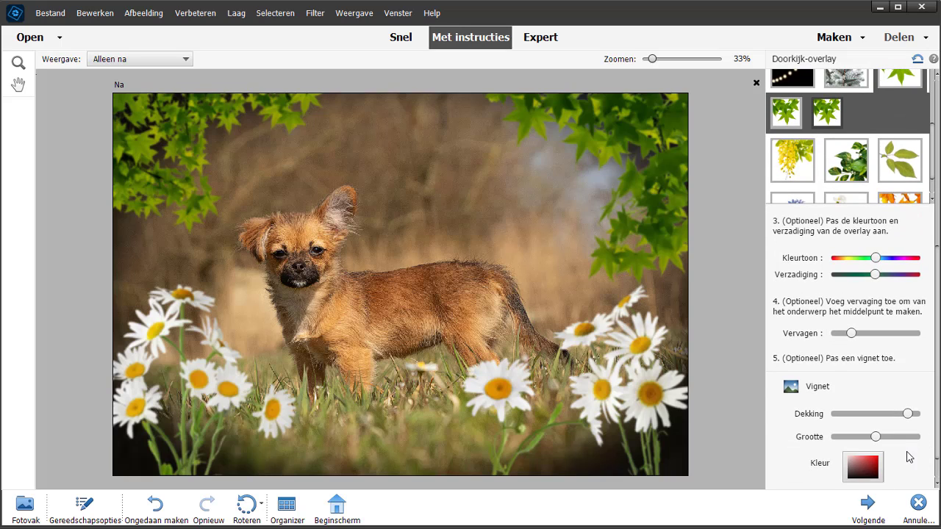
mouse_move(908, 414)
drag(909, 415, 873, 415)
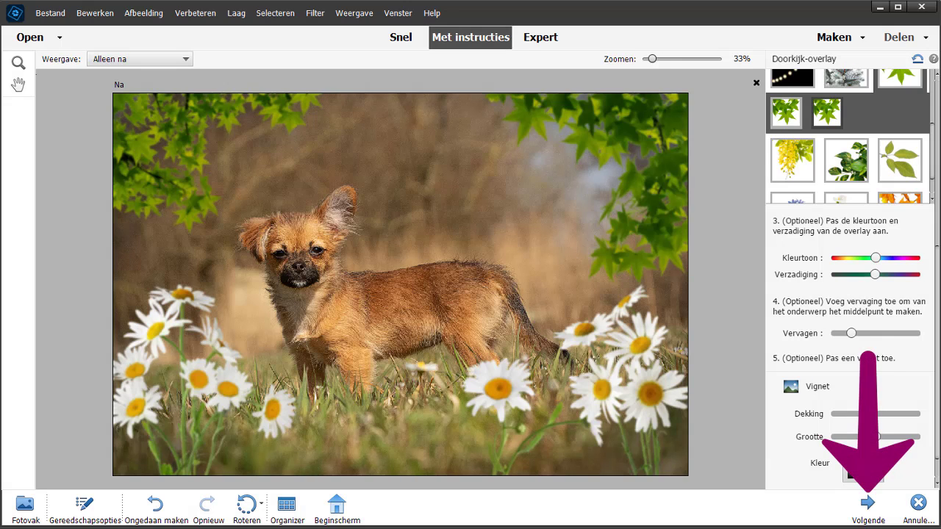
click(867, 504)
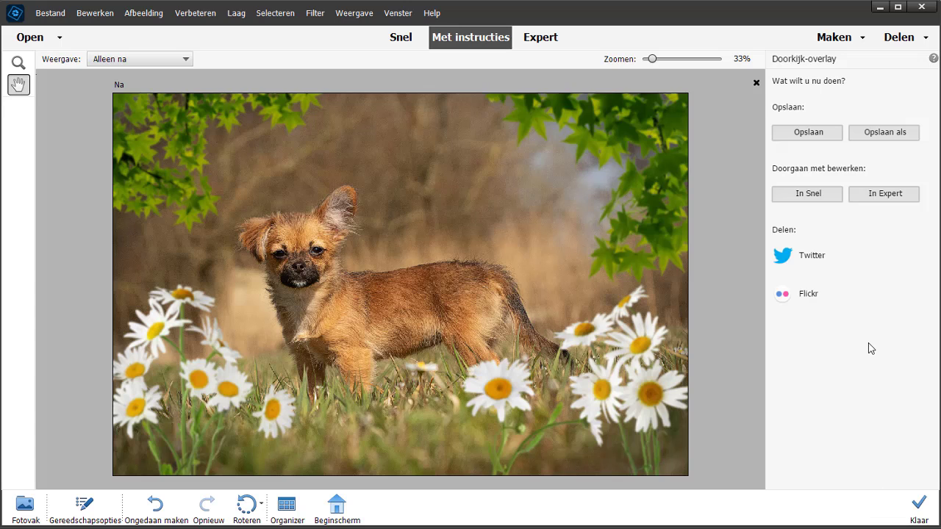
In Expert mode, toggle the GE_OverlayLL layer off and on, then close Coco.jpg without saving
click(883, 197)
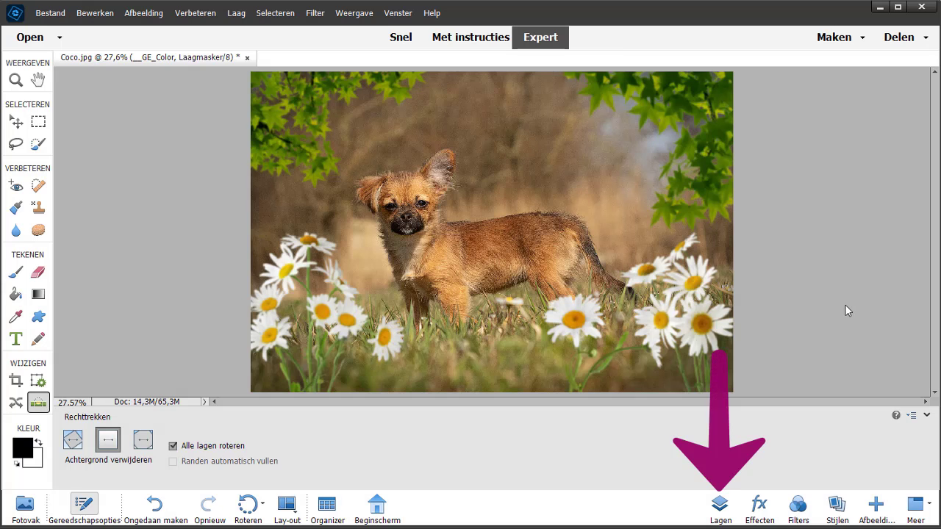
click(720, 507)
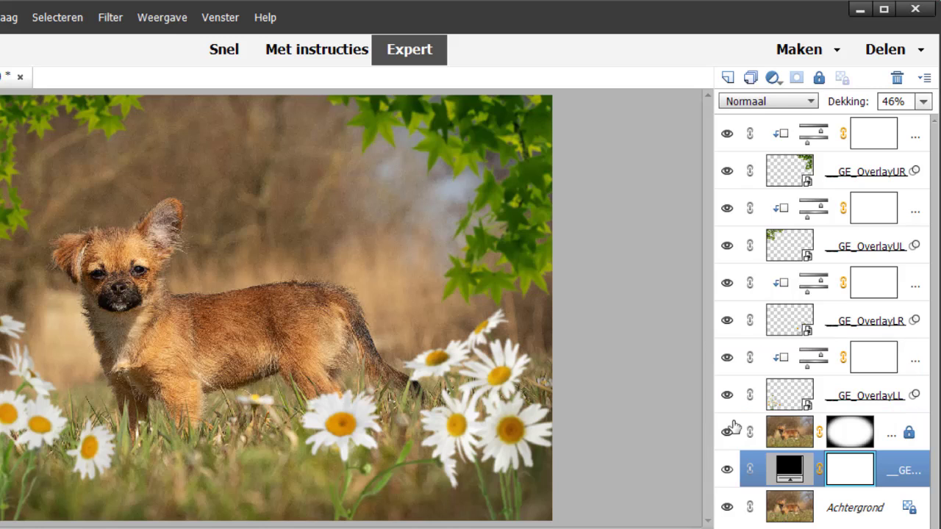
click(725, 397)
click(726, 397)
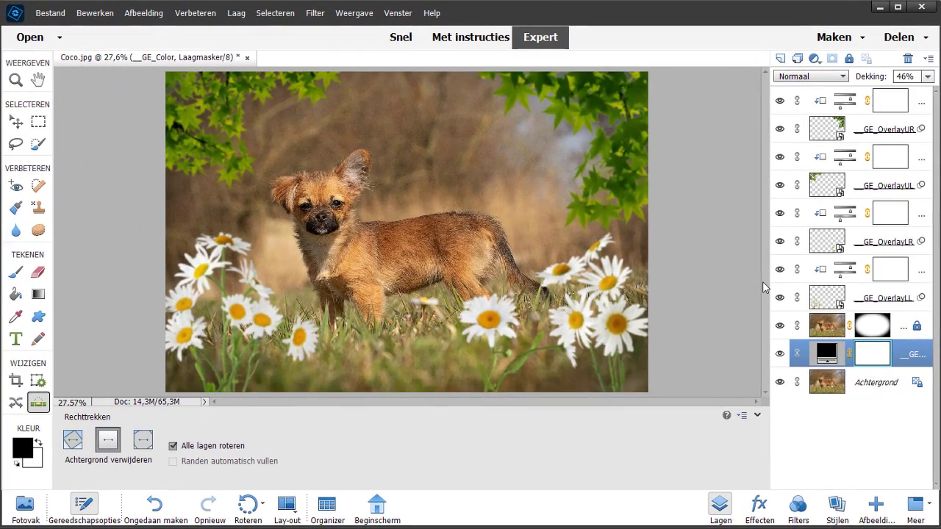
click(247, 57)
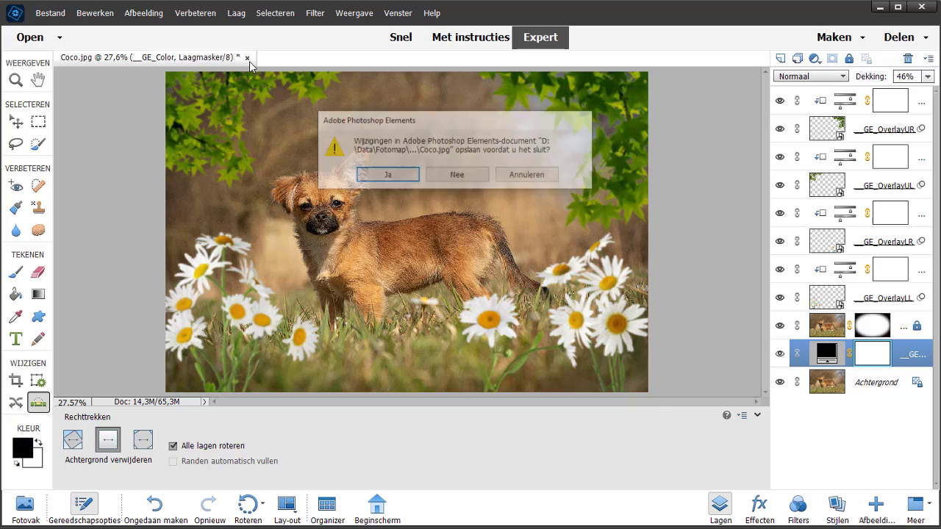
click(457, 174)
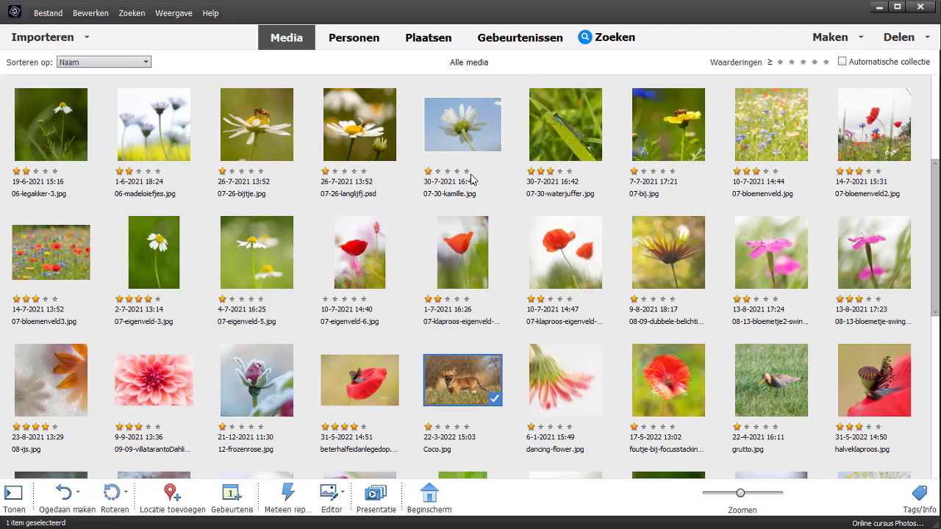
Start a Fotocollage from 05-plantje, 06-klaproos1, 06-legakker-2, 05-madeliefje and 05-plantje2
scroll(938, 215, up, 5)
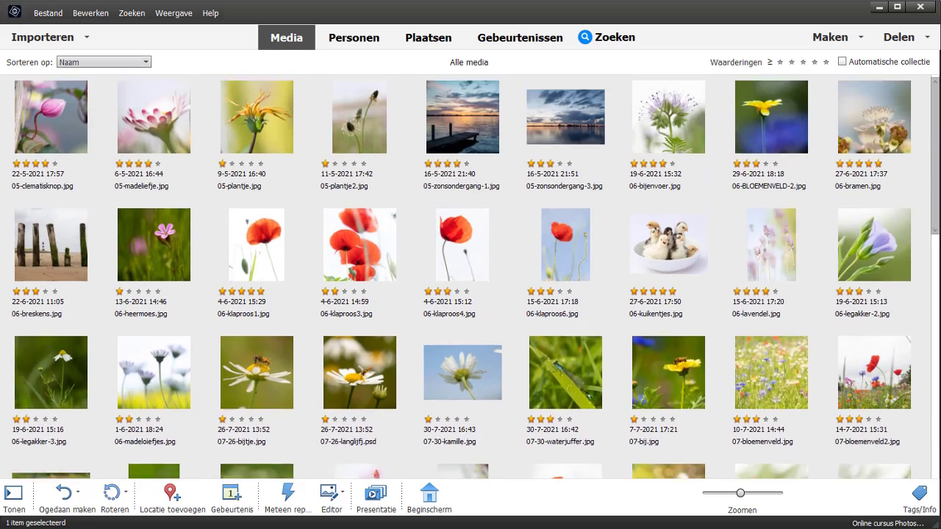
click(259, 130)
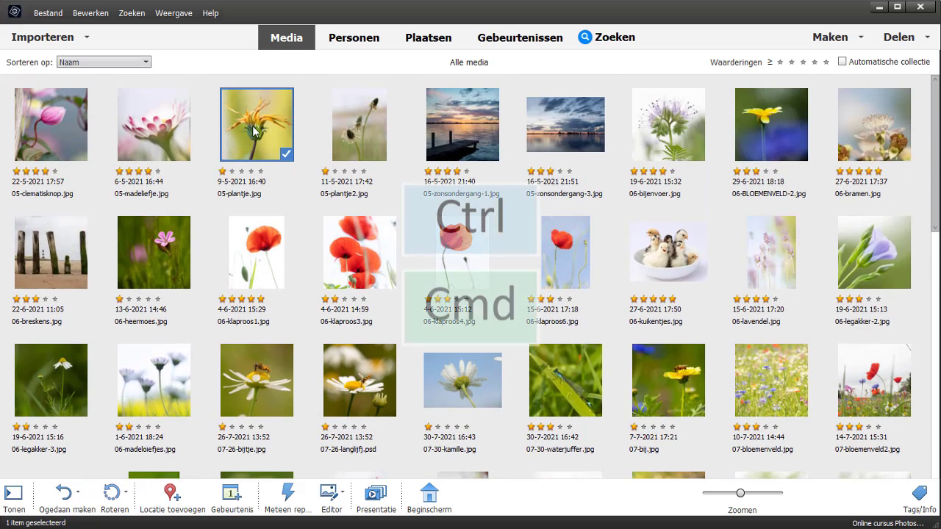
ctrl+click(247, 261)
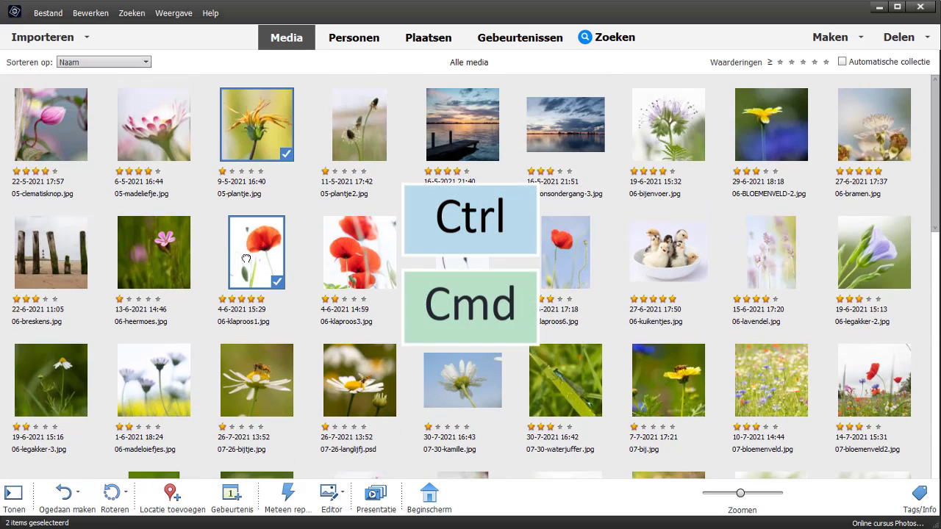
ctrl+click(856, 280)
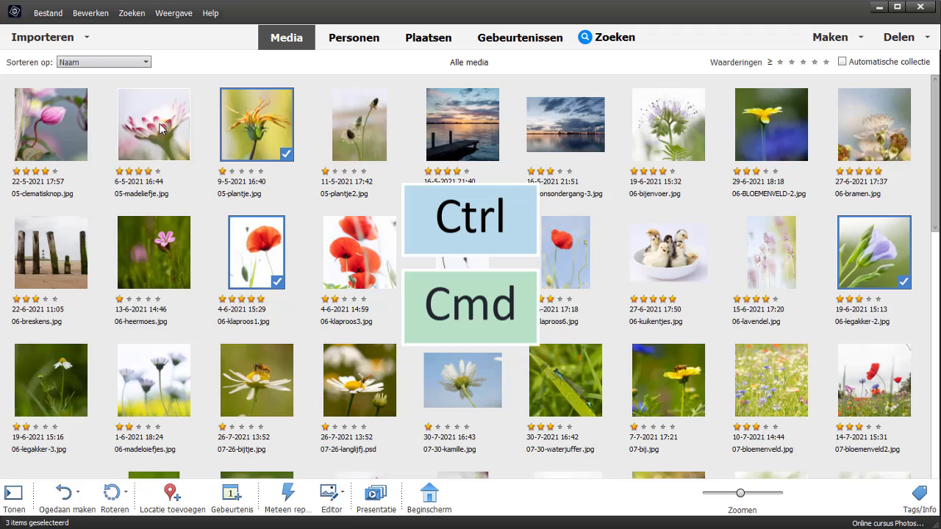
ctrl+click(177, 135)
ctrl+click(348, 138)
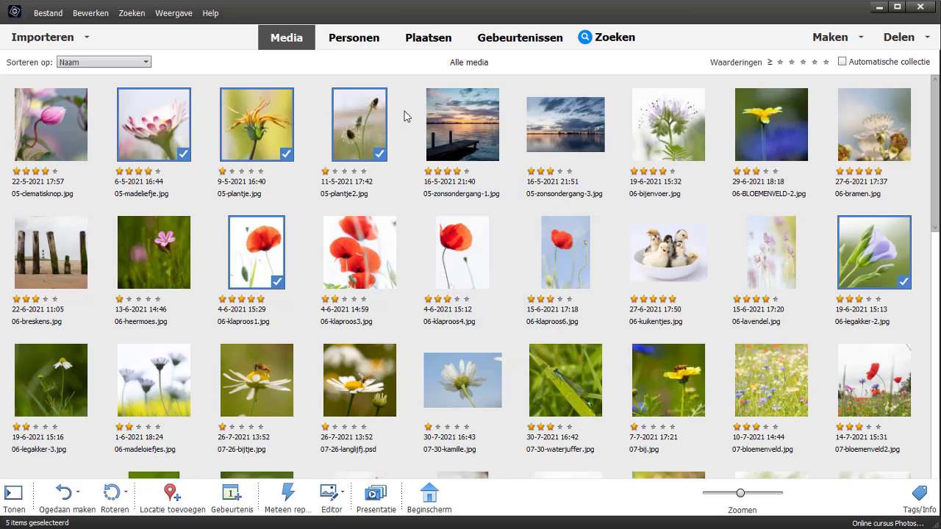
click(860, 39)
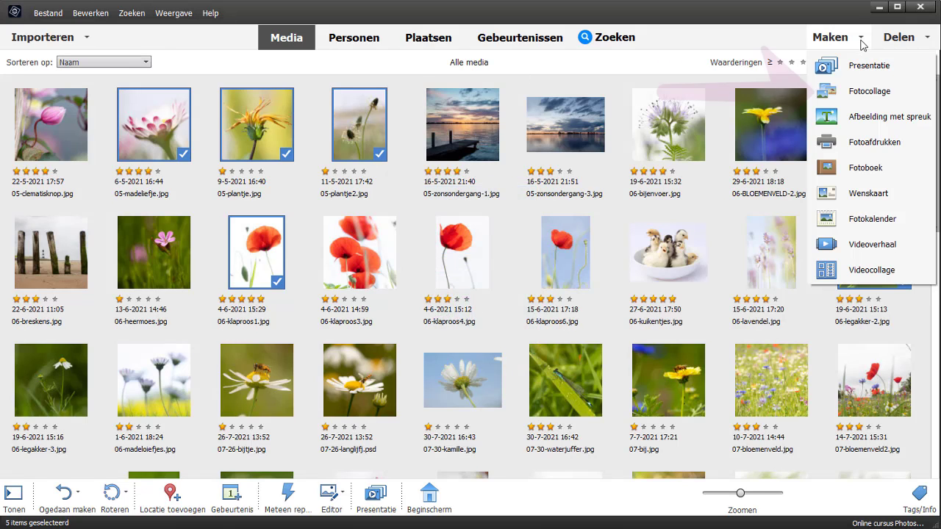
click(870, 91)
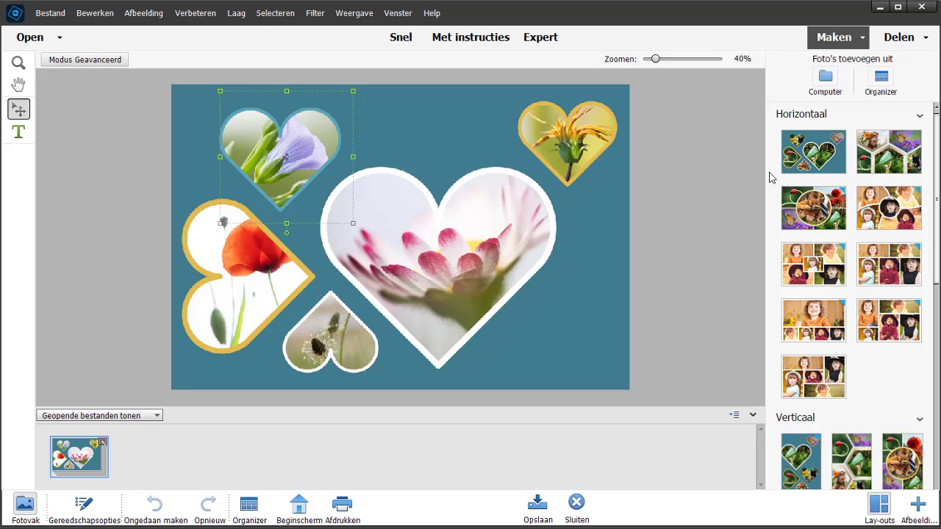
Switch the collage from a horizontal grid layout to a vertical hexagon layout
click(808, 264)
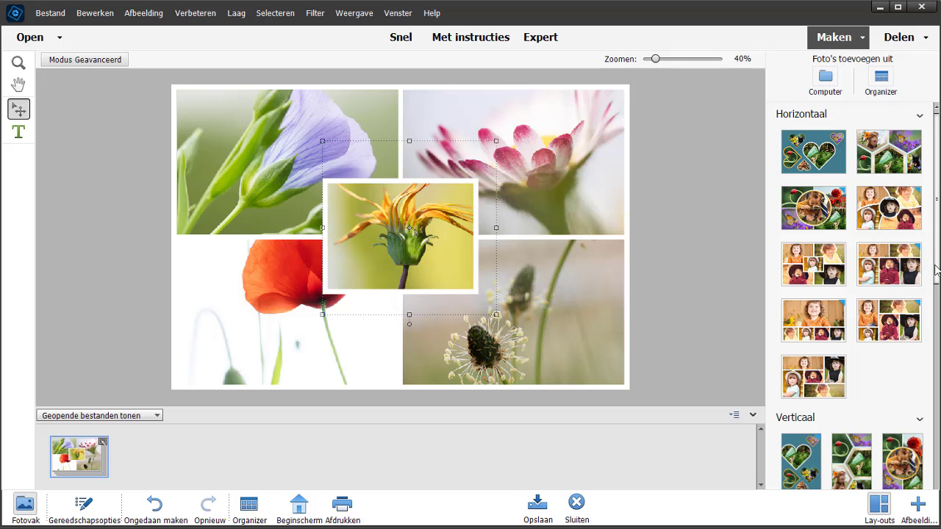
scroll(934, 269, down, 3)
scroll(853, 294, down, 2)
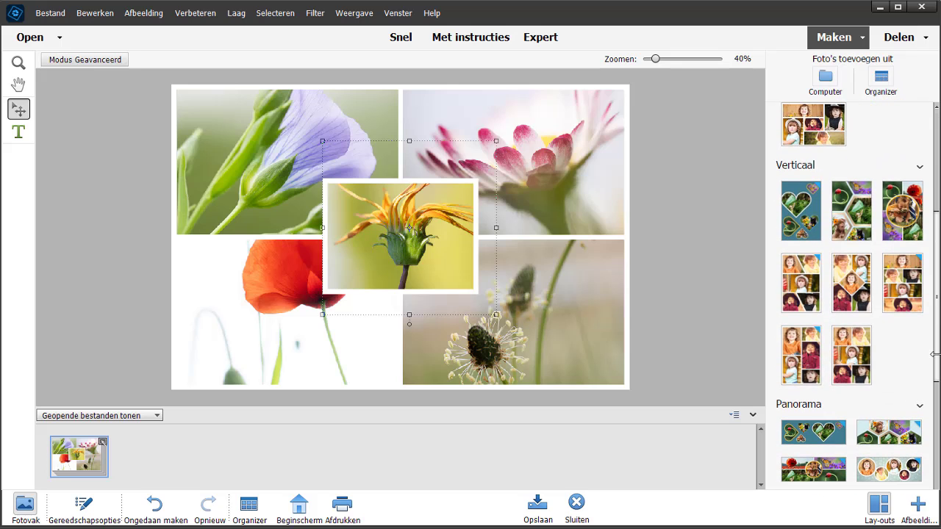
click(853, 233)
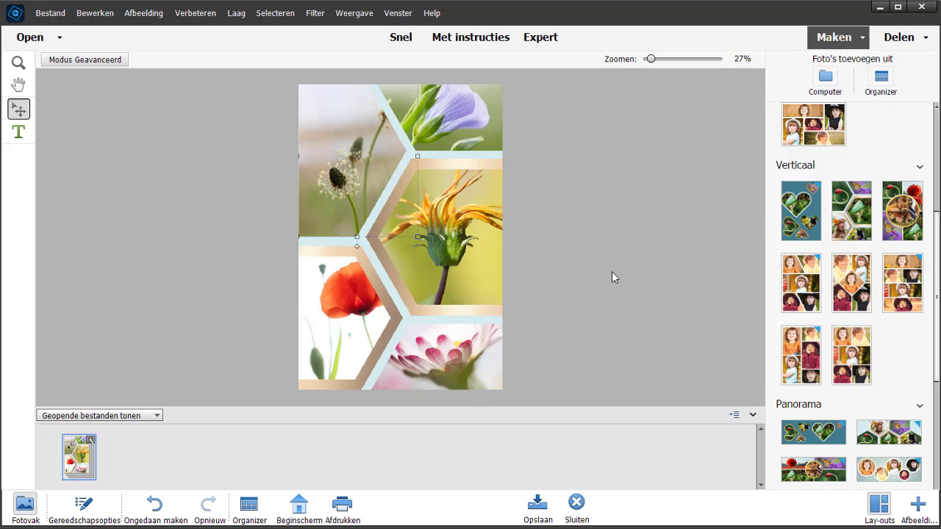
Shift the poppy and dandelion photos left within their frames, then close the collage
drag(340, 322, 318, 328)
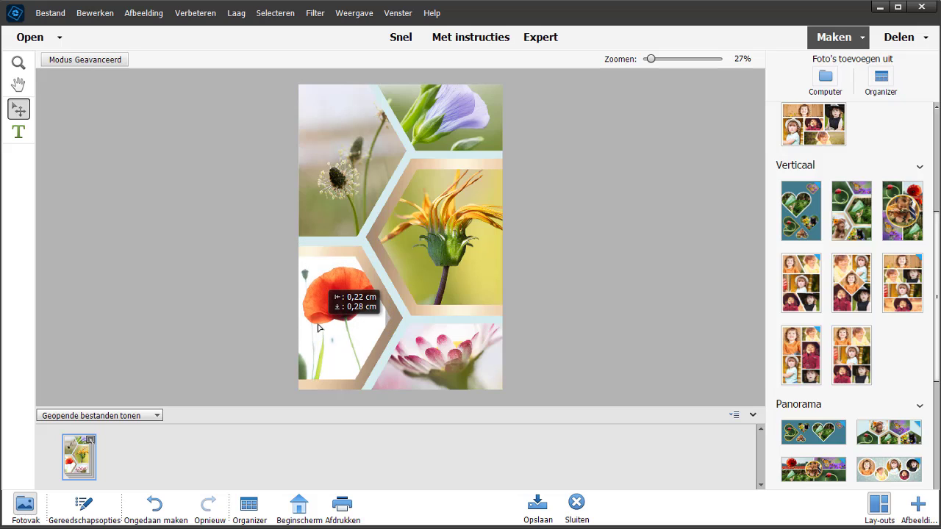
drag(352, 186, 333, 195)
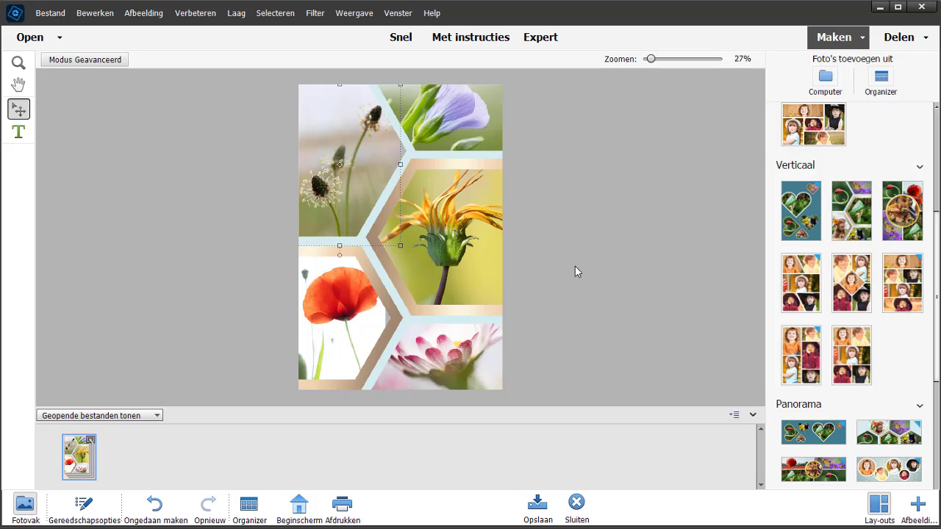
click(579, 505)
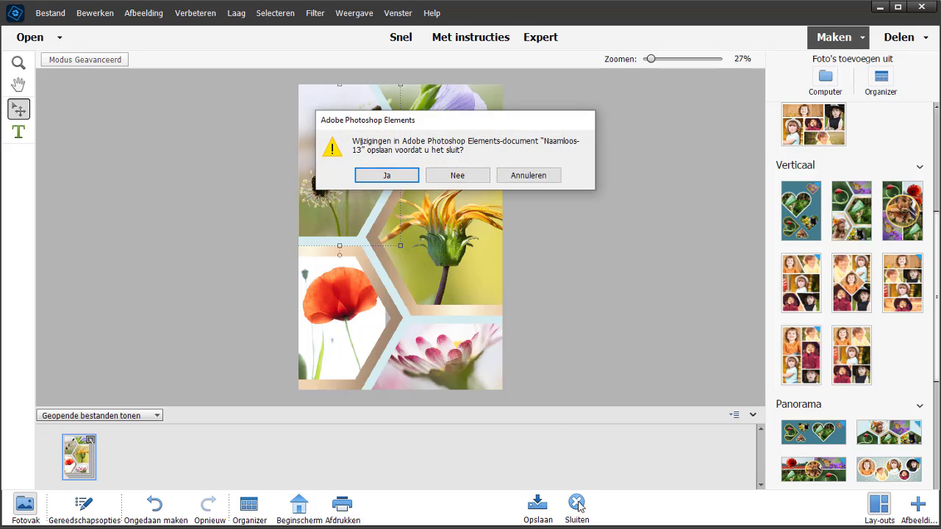
Discard the collage with Nee and go back to the Organizer's Alle media grid
click(470, 175)
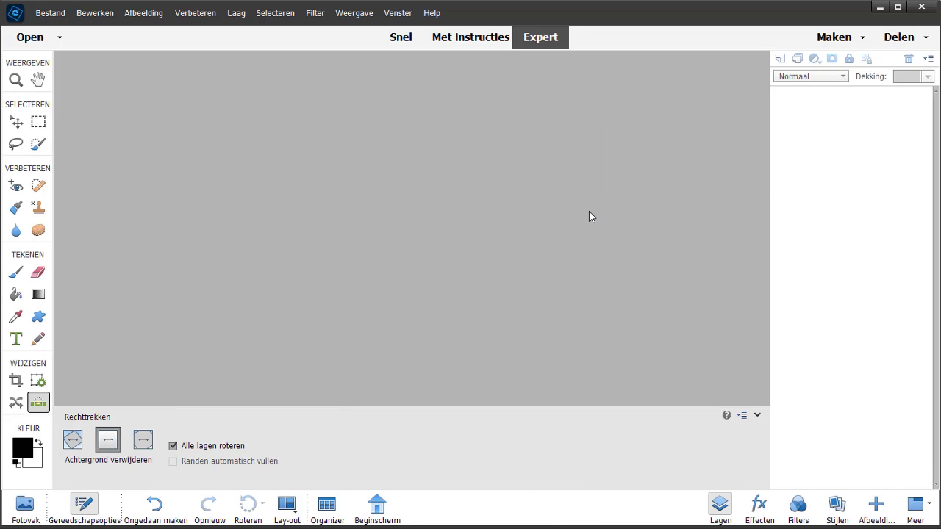
click(327, 506)
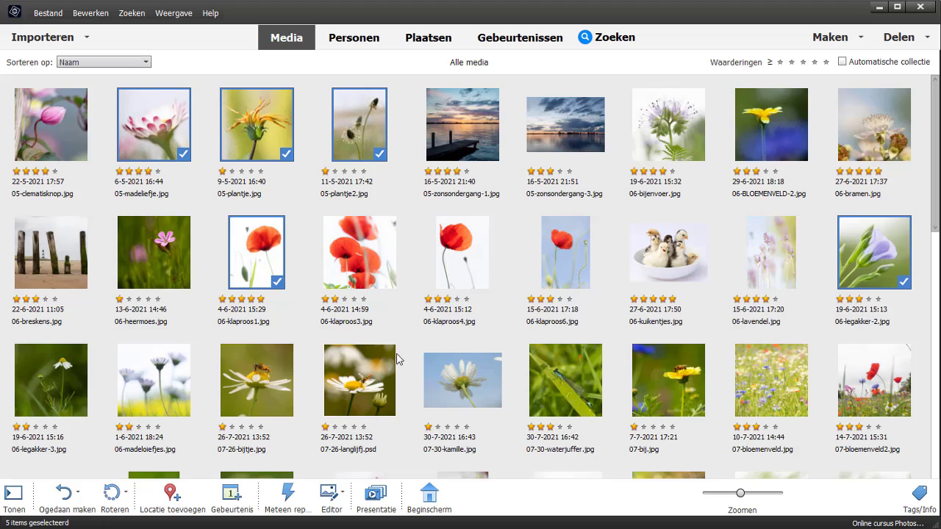